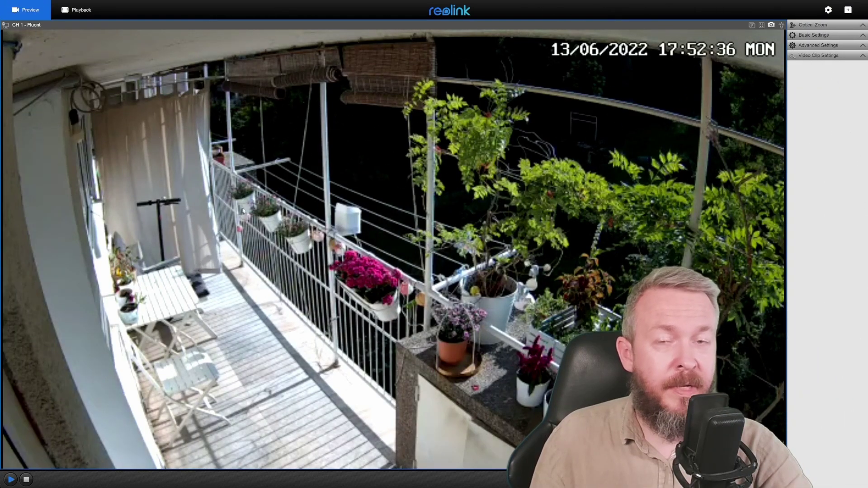
Expand the Optical Zoom, Basic Settings and Video Clip Settings panels, then open camera Settings
click(820, 25)
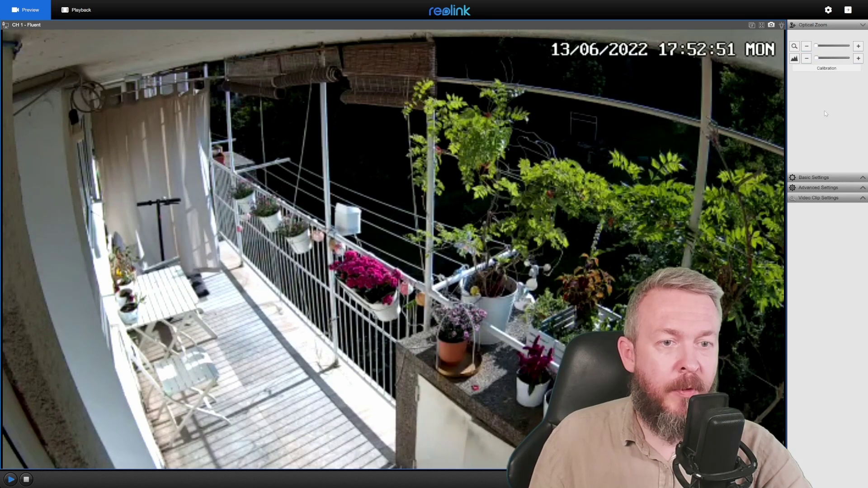
click(814, 177)
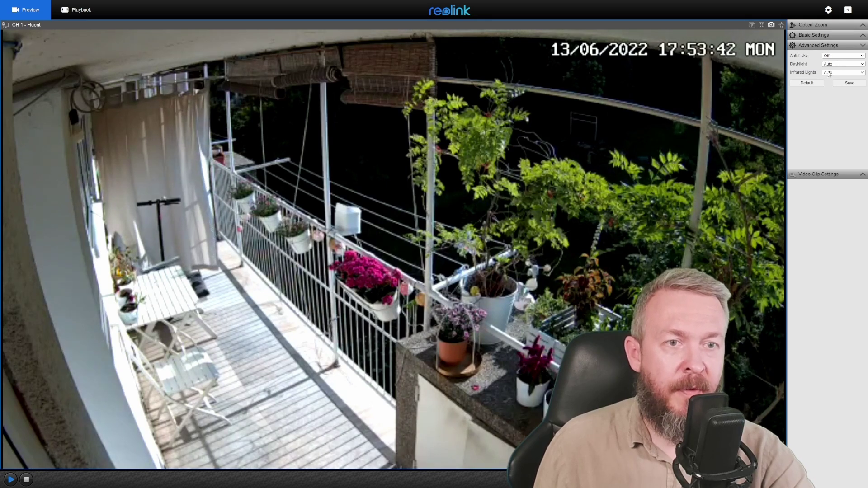
click(812, 174)
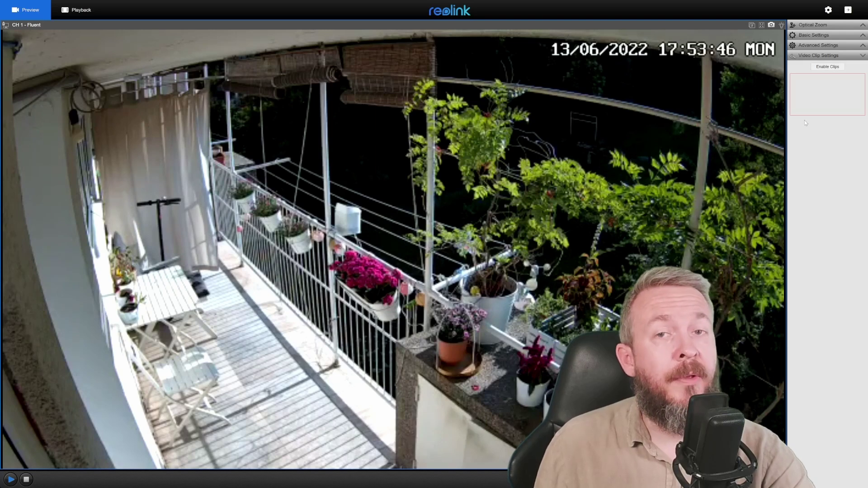
click(827, 11)
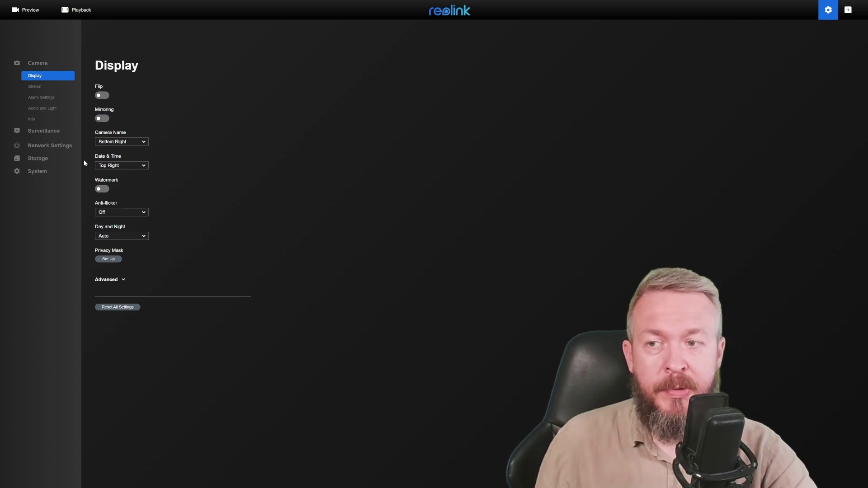
click(103, 190)
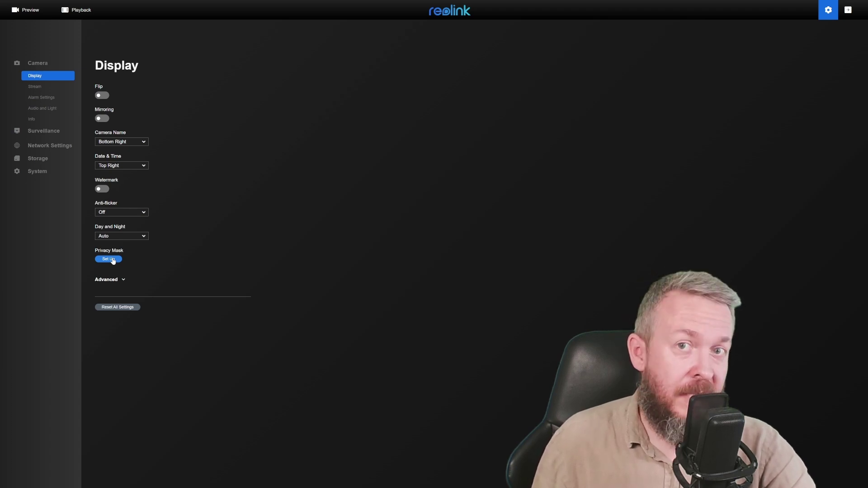
Expand the Advanced display options to show the Brightness, Contrast, Saturation and Sharpness sliders
click(121, 280)
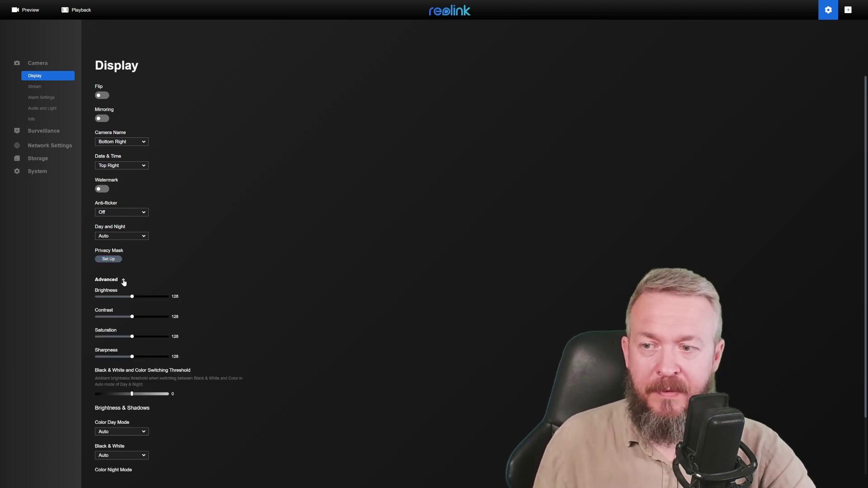
scroll(123, 282, down, 2)
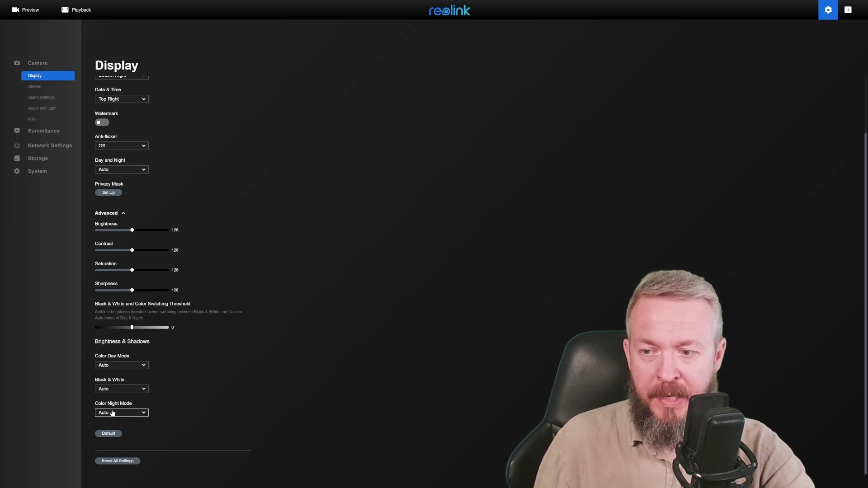
Open the camera's Stream settings page
click(41, 87)
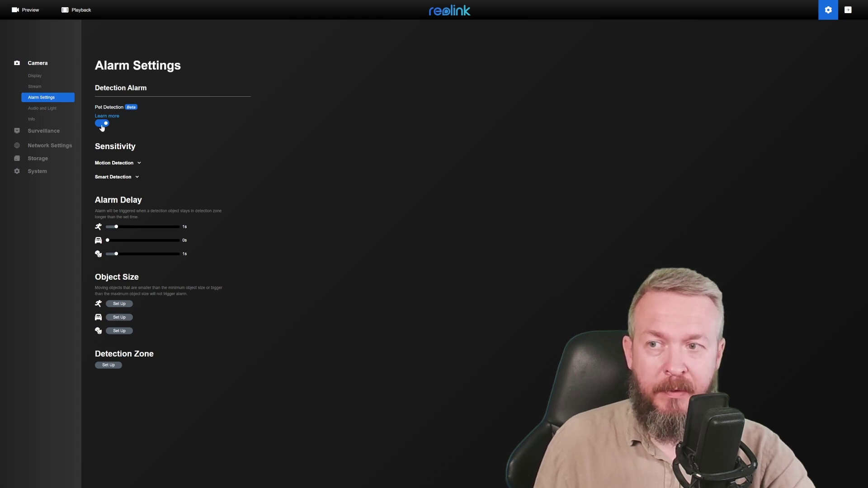
Check the Motion Detection and Smart Detection sensitivity settings, then open the Detection Zone editor
click(113, 164)
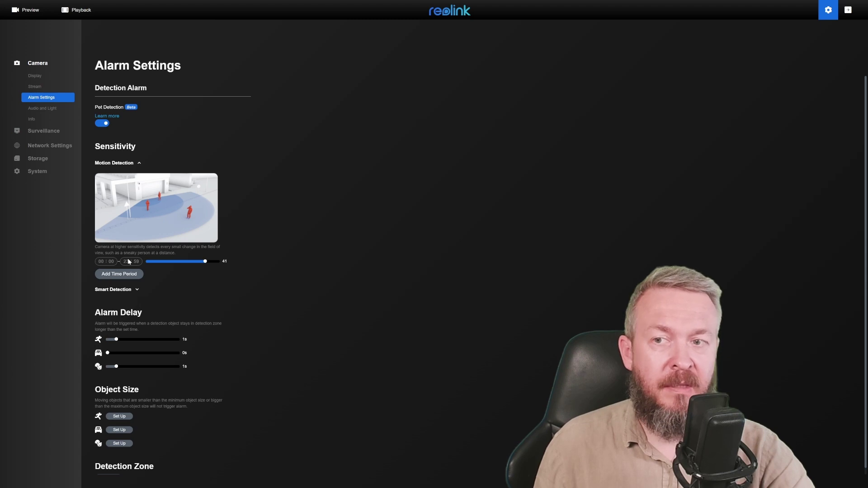
click(125, 164)
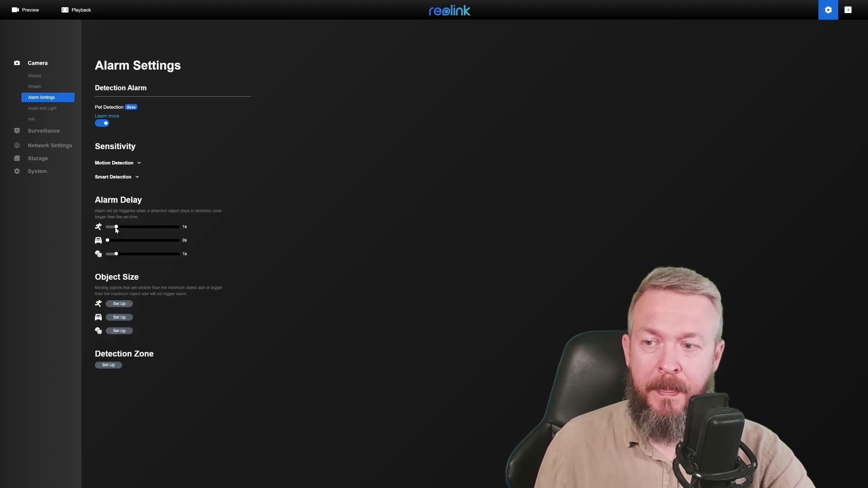
click(120, 181)
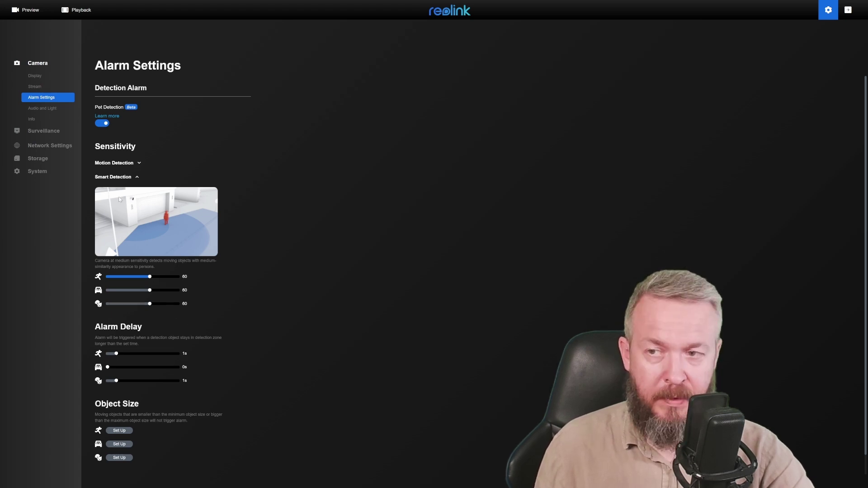
click(123, 176)
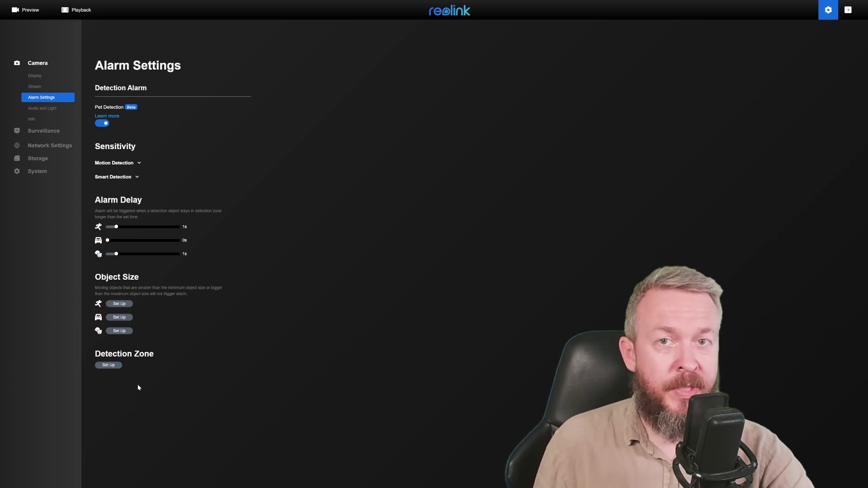
click(113, 366)
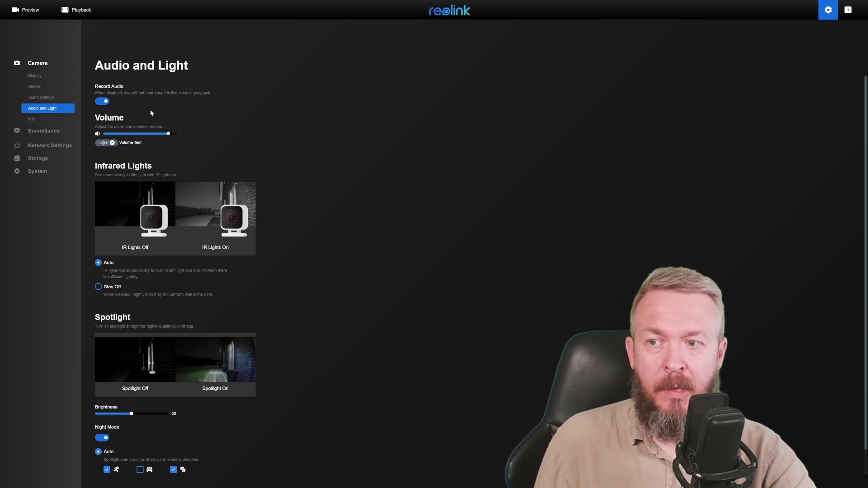
Play a volume test sound, review the Audio and Light page, then open camera Info
click(108, 144)
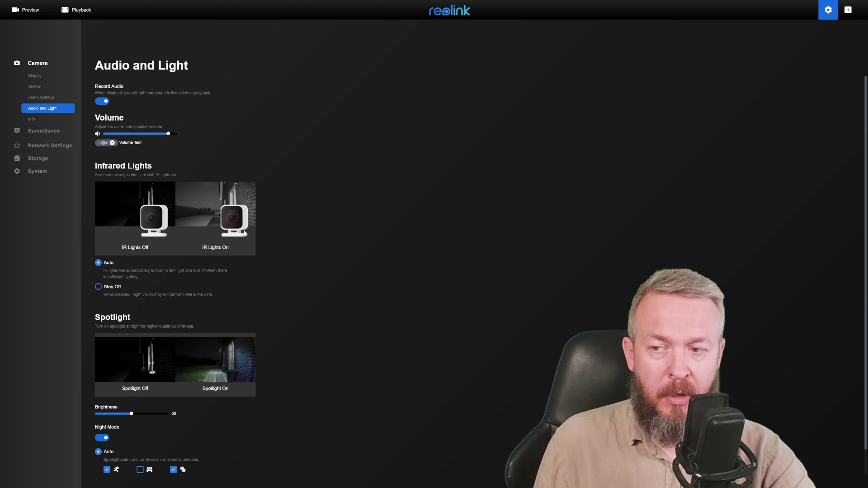
scroll(99, 273, down, 1)
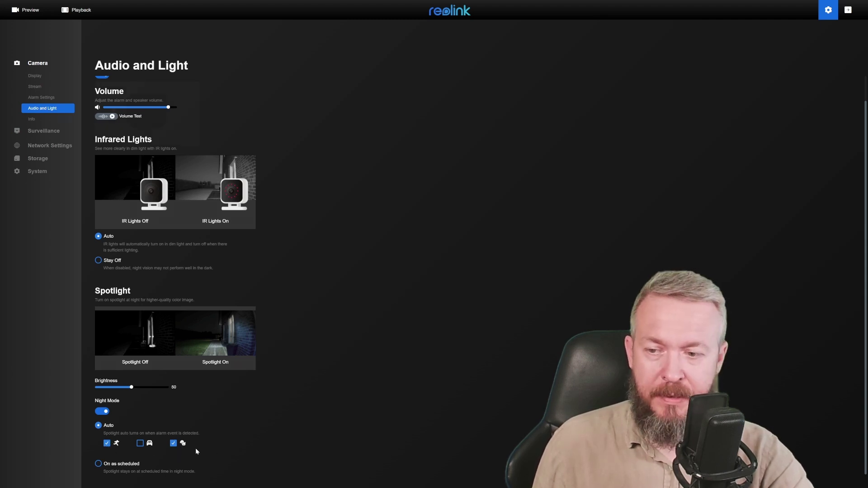
click(31, 119)
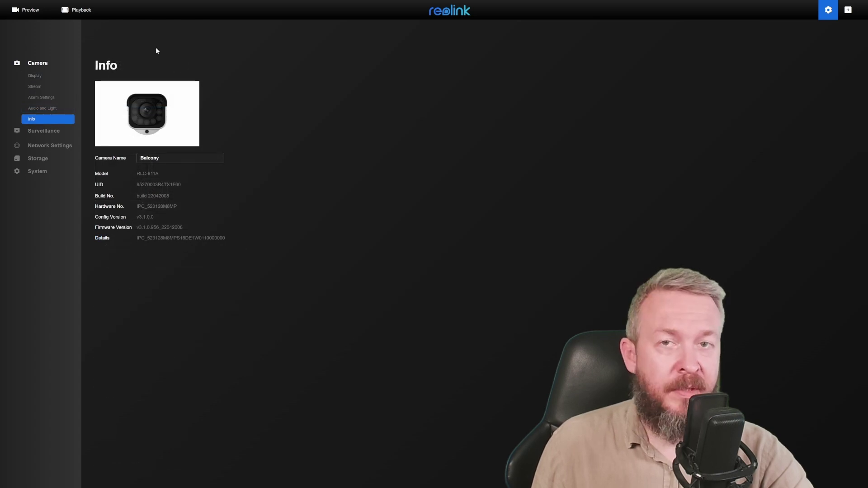
Select the full firmware version number on the Info page
drag(186, 229, 138, 231)
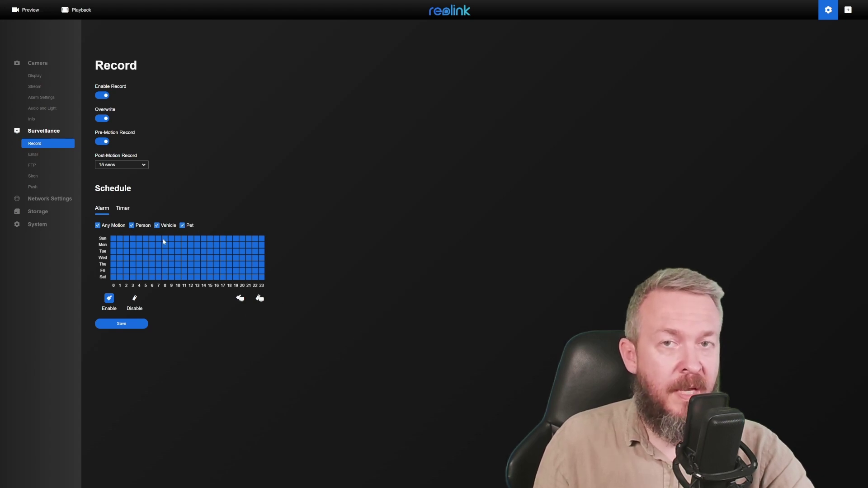
Browse the Email, FTP, Siren and Push settings pages, then view Network Settings
click(34, 153)
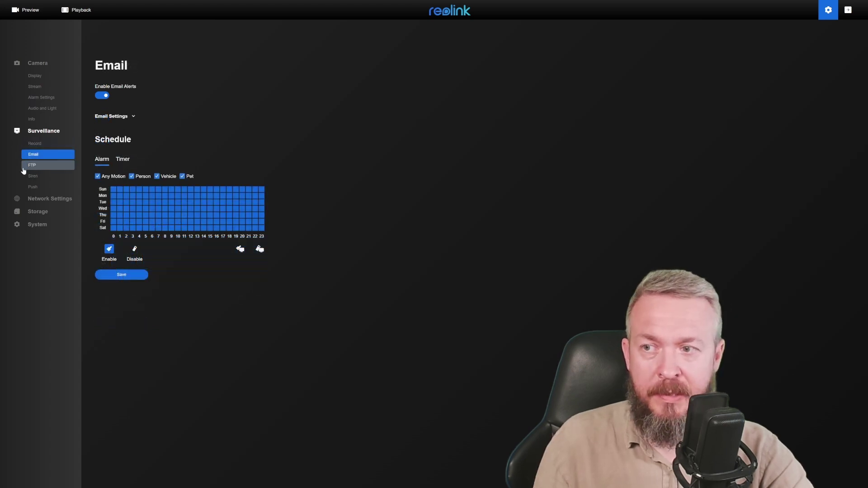
click(26, 167)
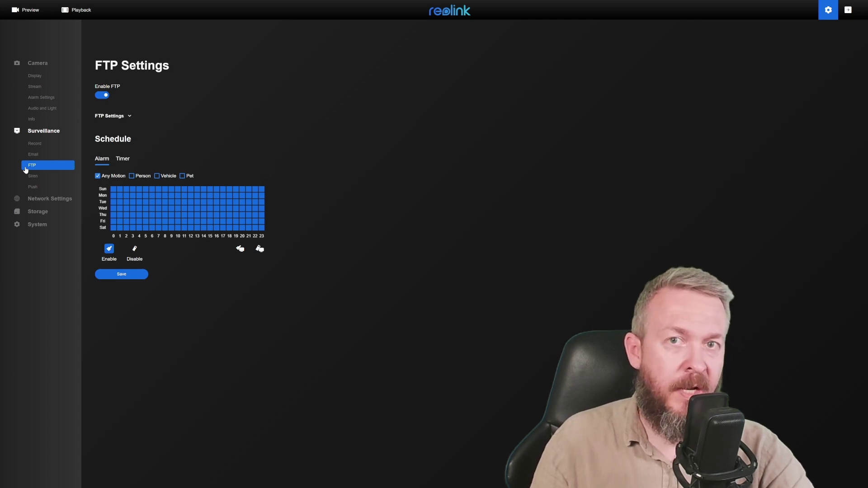
click(33, 177)
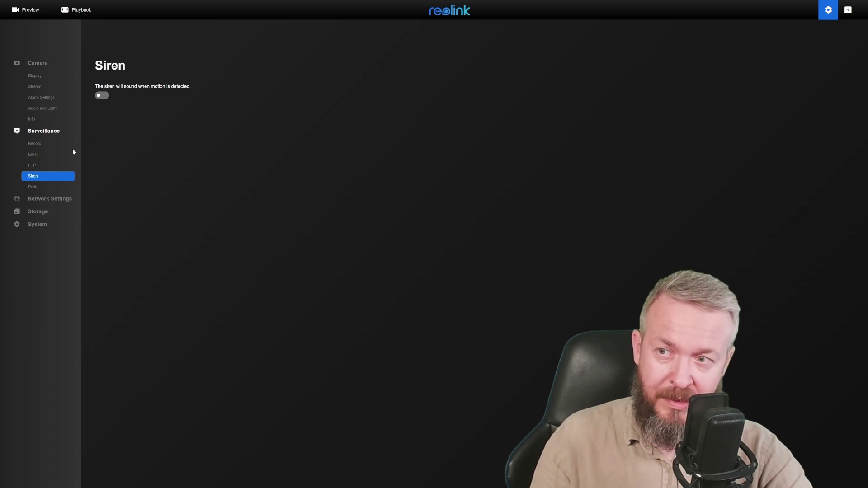
click(34, 187)
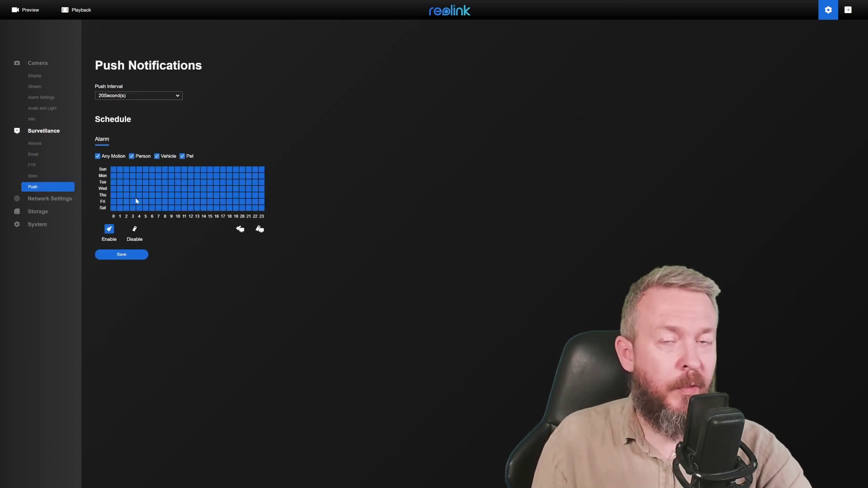
click(36, 199)
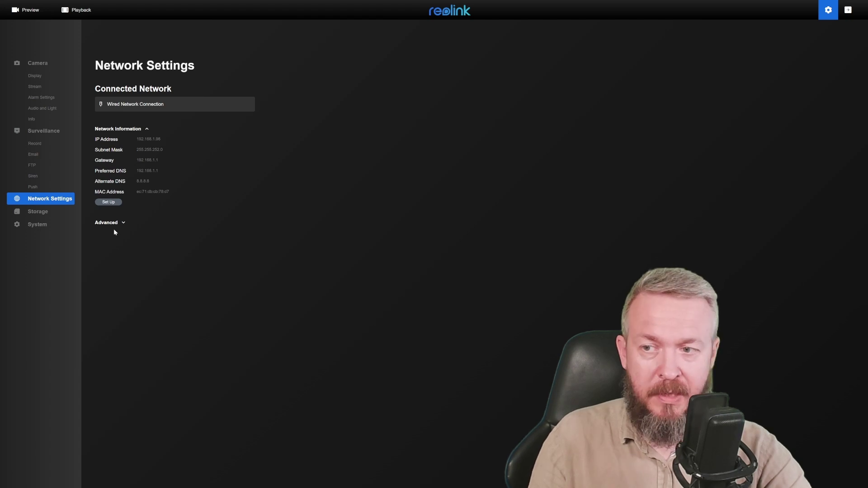
View Storage, then the System group's User Management, Date & Time and Maintenance pages
click(45, 212)
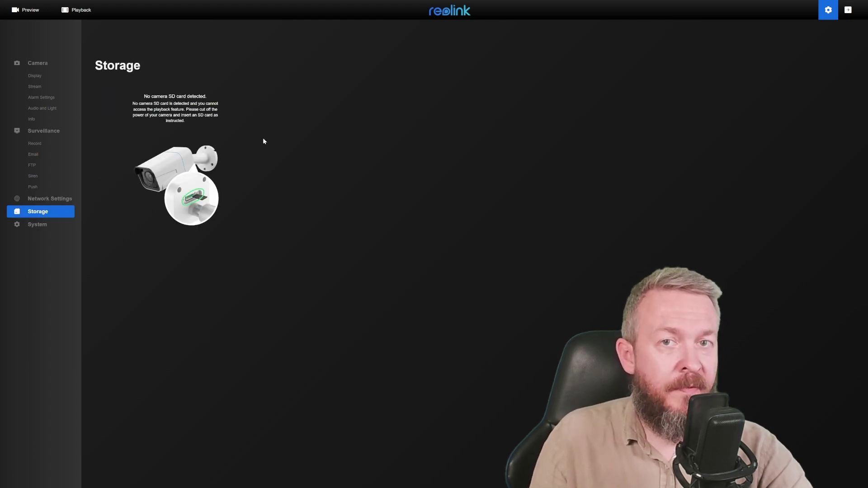
click(37, 224)
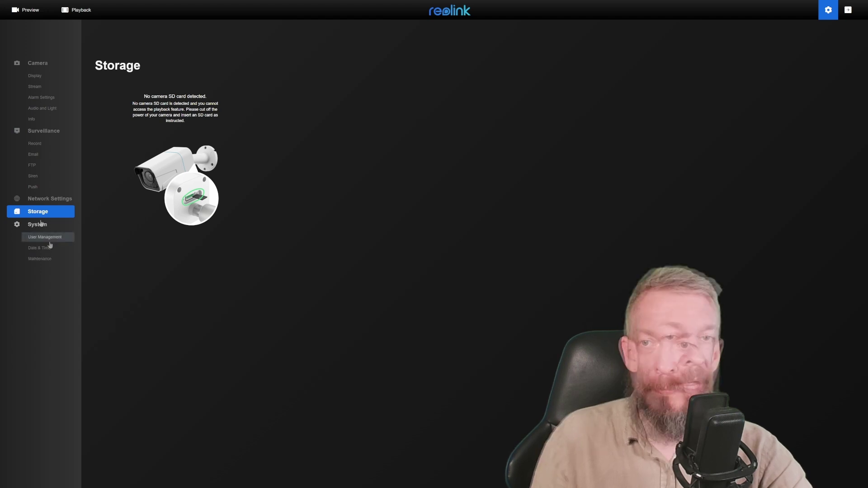
click(48, 239)
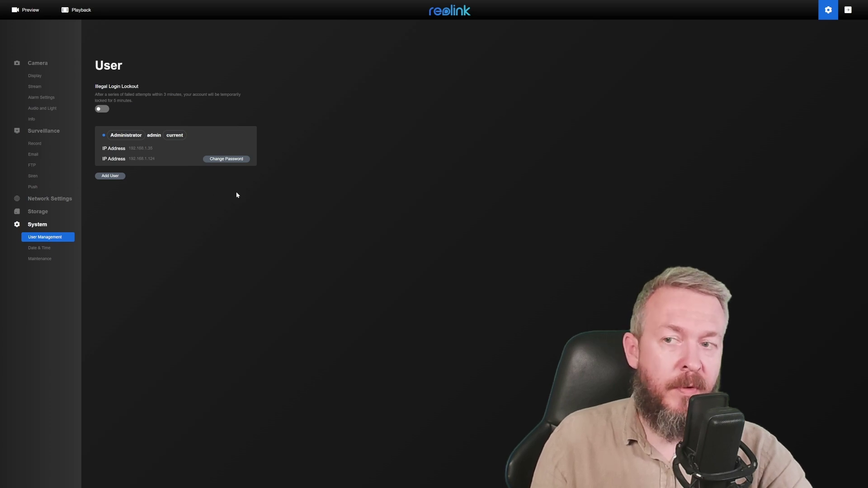
click(53, 247)
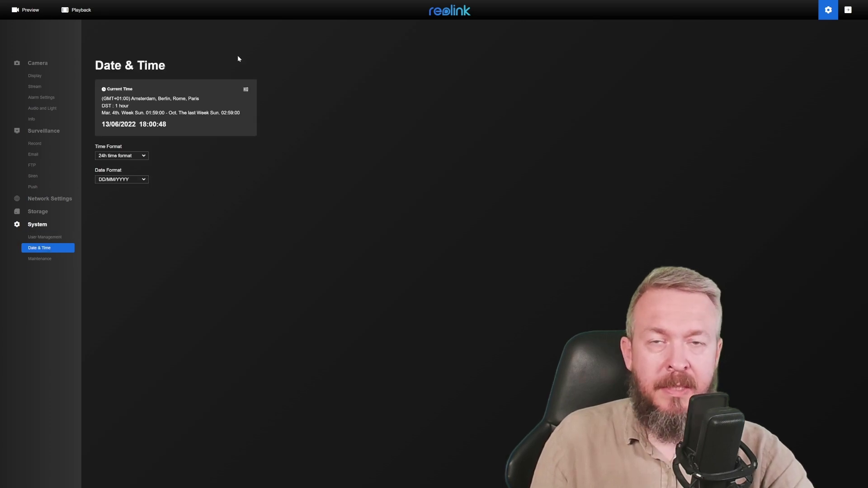
click(54, 259)
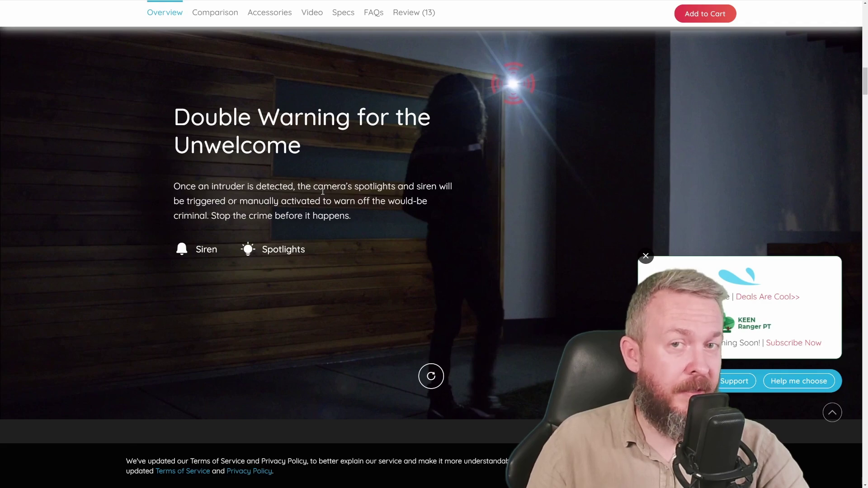
Scroll the camera's product page down to the Flawless Video in 4K Ultra HD section
scroll(323, 192, down, 5)
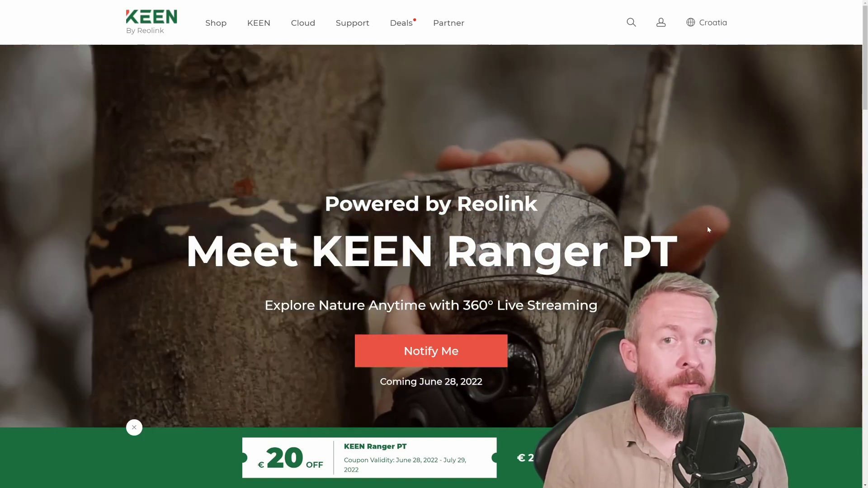
Scroll the KEEN by Reolink home page past the Ranger PT announcement
scroll(707, 226, down, 1)
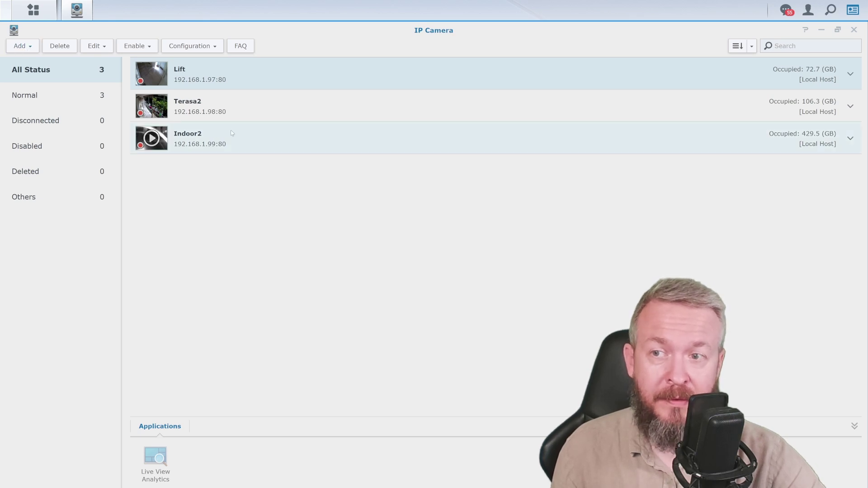
Edit the Terasa2 camera, test its connection, and keep H.264 as the video format
double_click(255, 107)
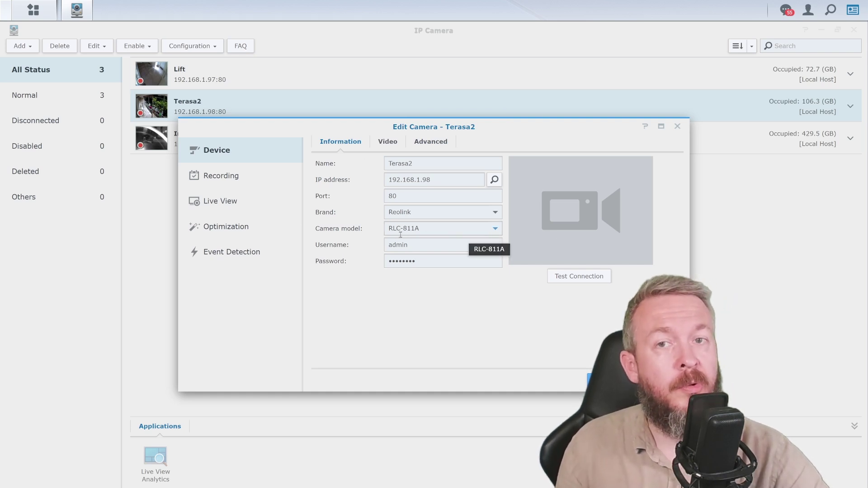
click(557, 280)
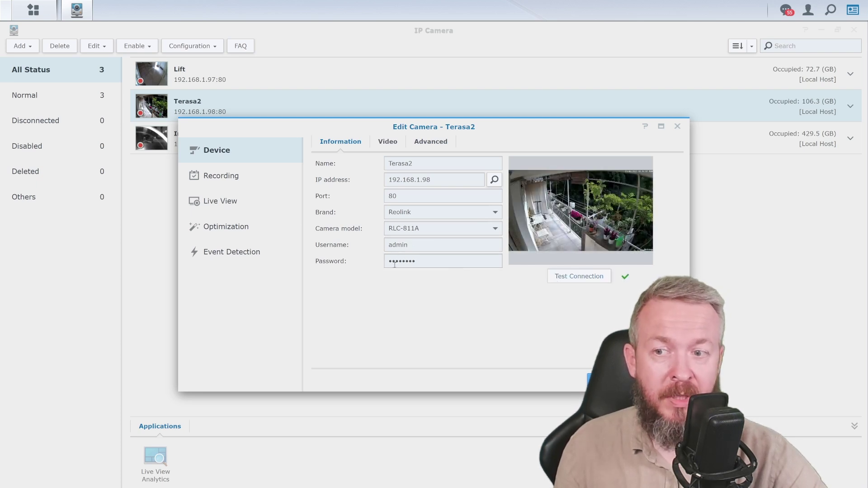
click(211, 260)
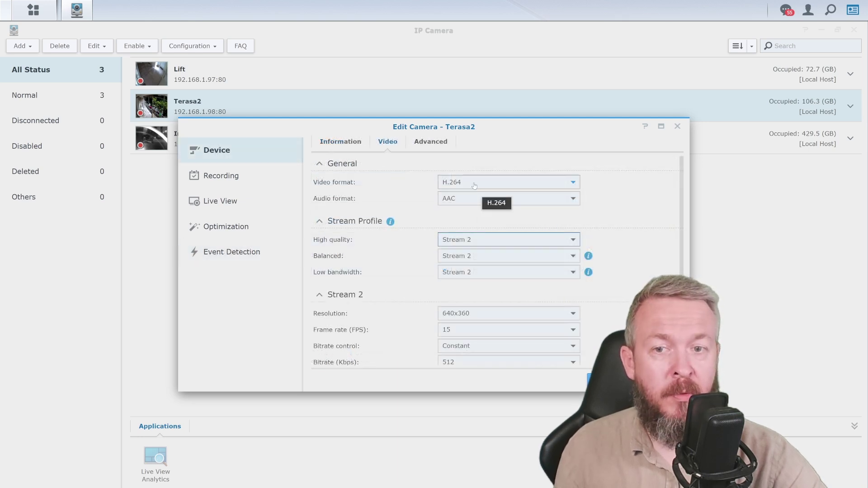
click(474, 183)
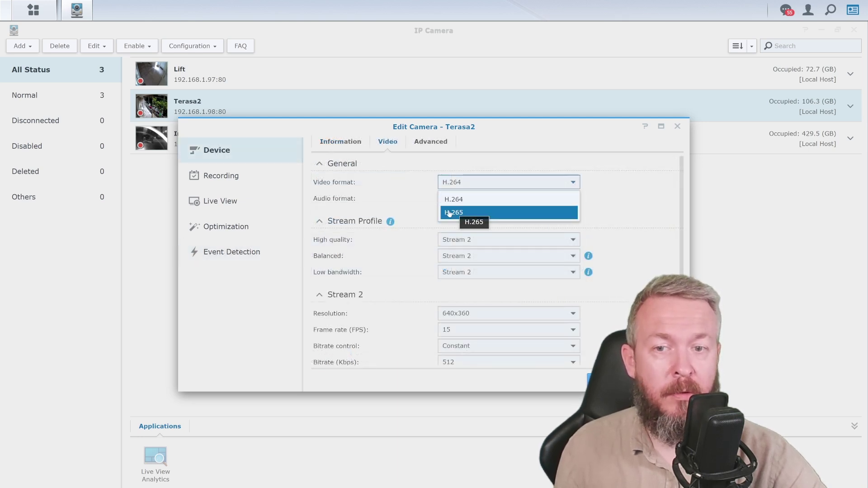
click(403, 183)
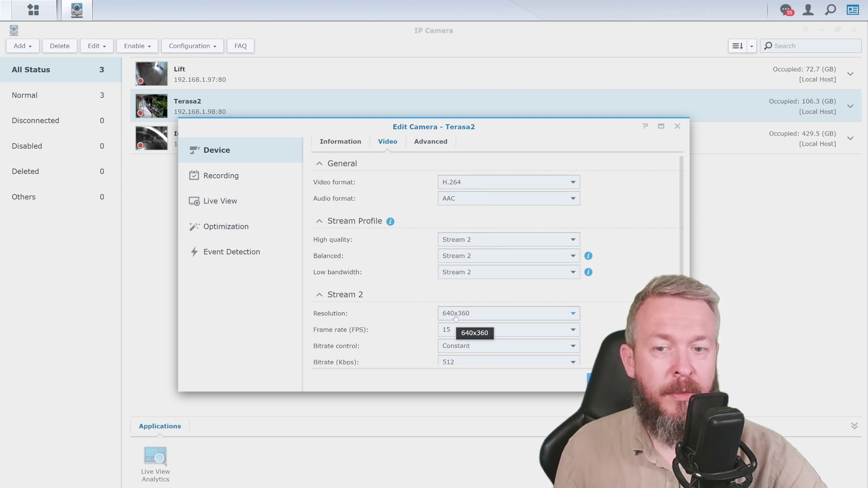
click(474, 184)
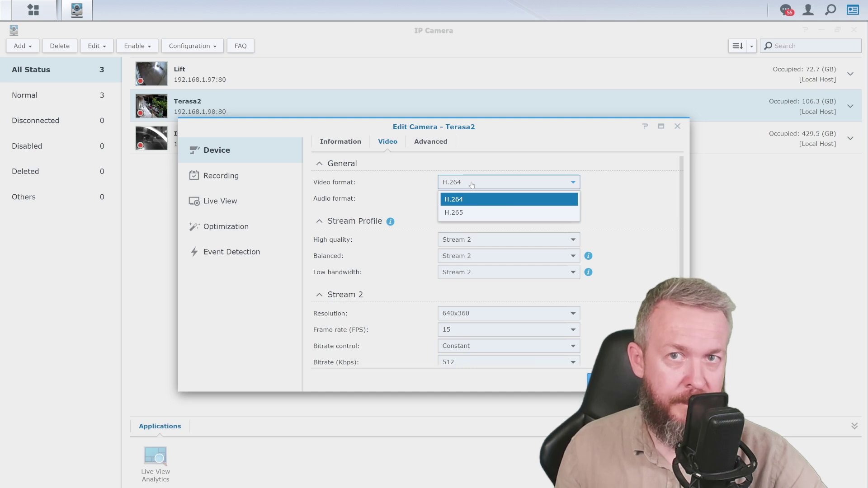
click(371, 200)
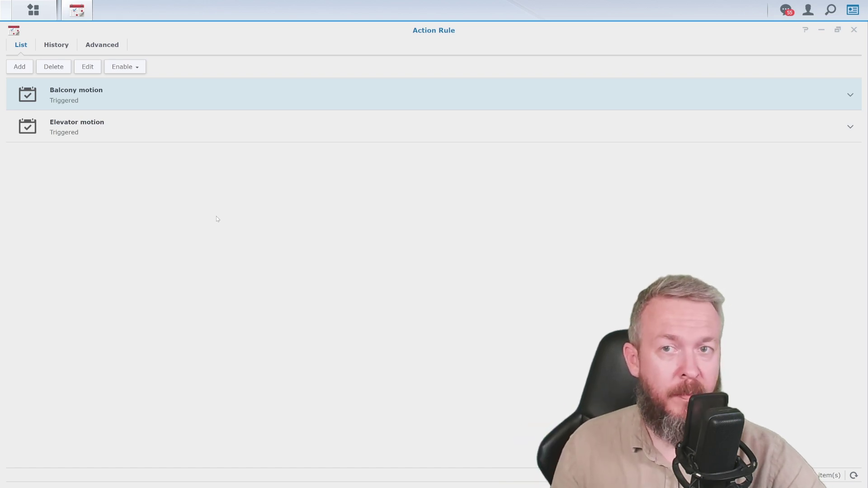
Review the Balcony motion rule's triggering event and its Webhook POST and snapshot actions
click(87, 67)
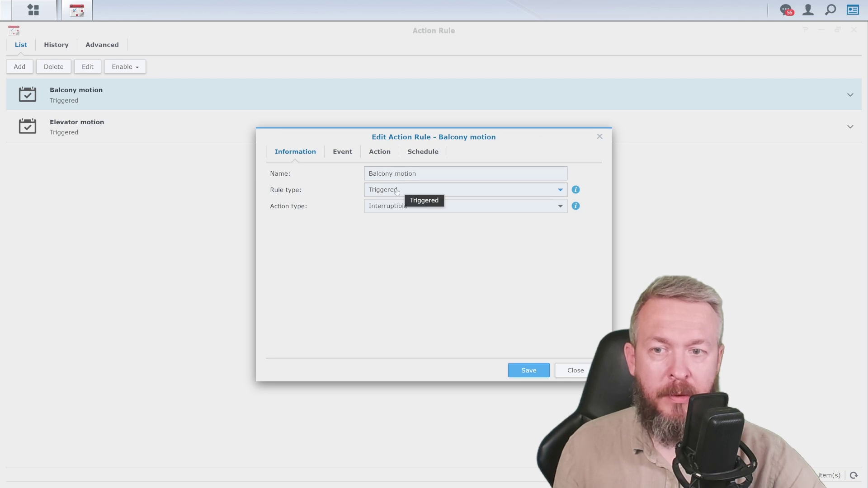
click(347, 155)
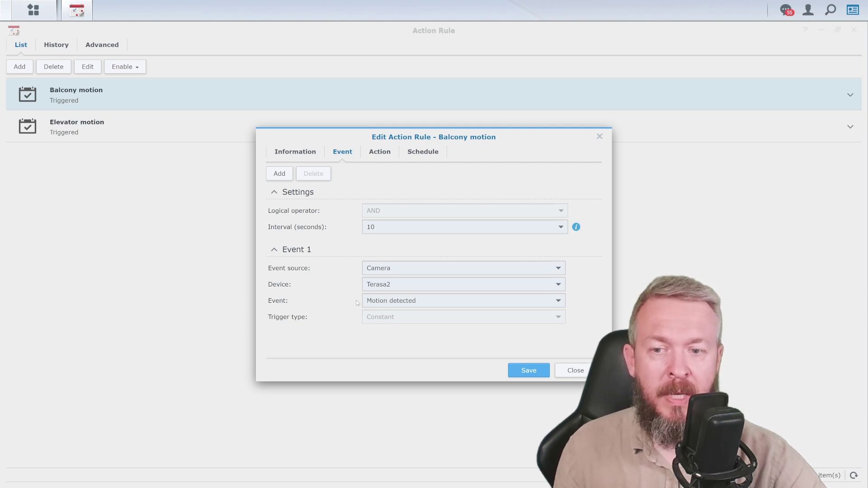
click(378, 153)
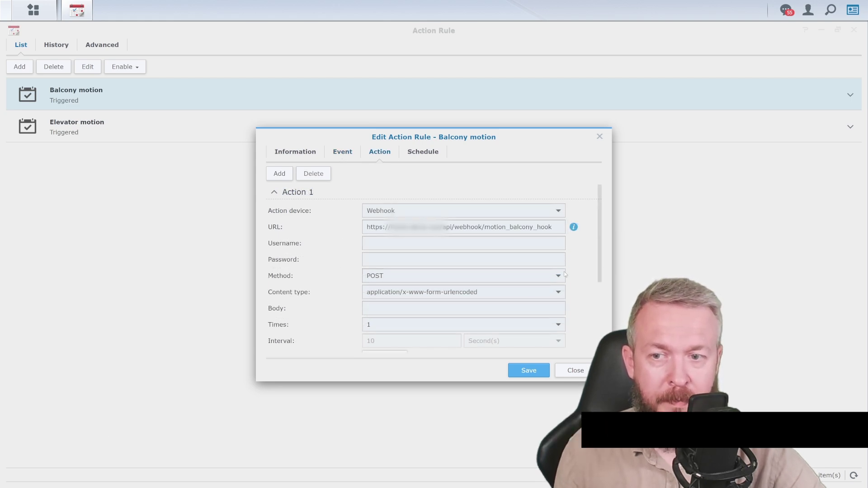
scroll(339, 301, down, 2)
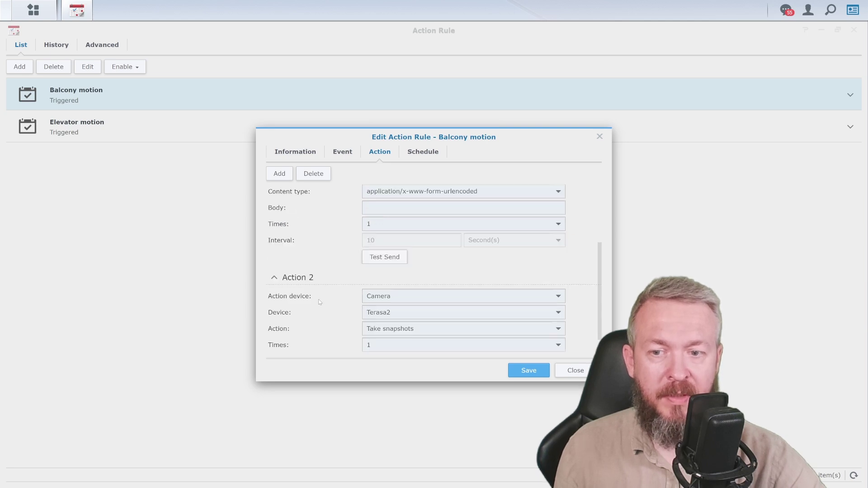
scroll(318, 296, down, 1)
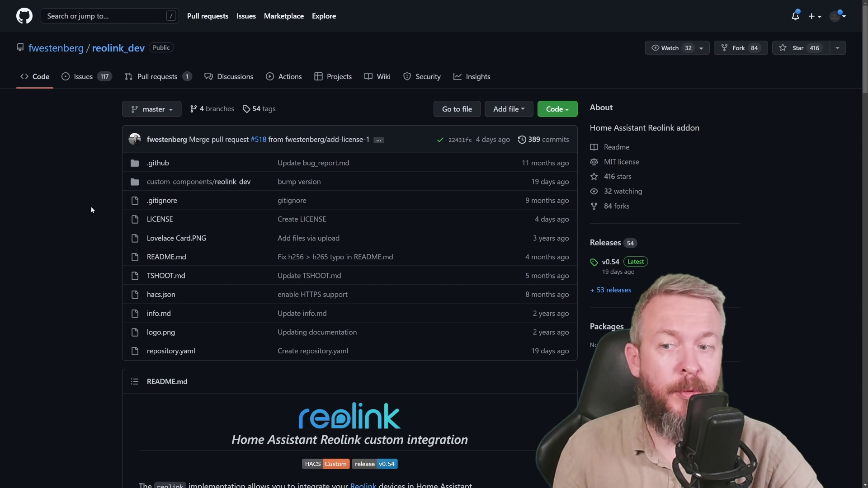
Select the reolink_dev repository URL in the install steps and read down through the README sections
scroll(91, 209, down, 10)
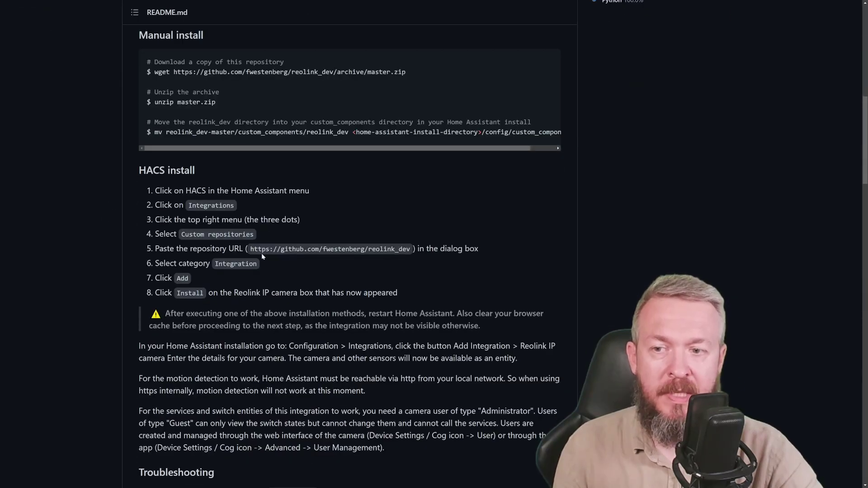
drag(251, 249, 410, 249)
key(ctrl+c)
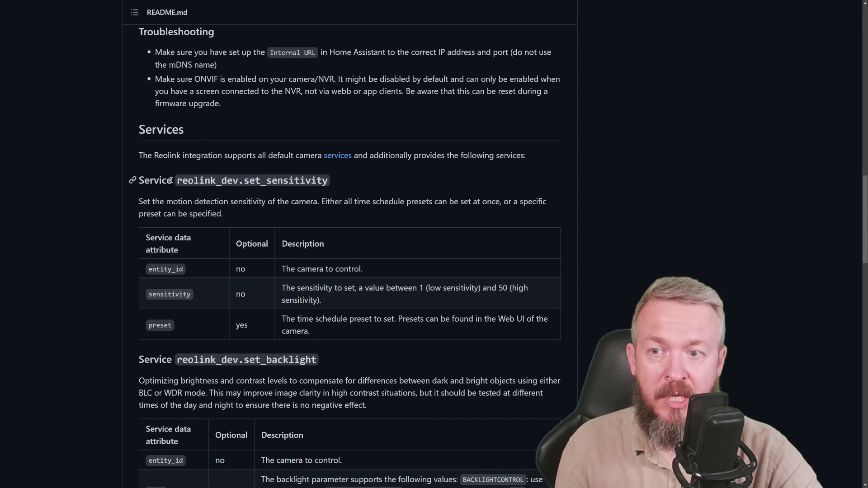
scroll(252, 186, down, 5)
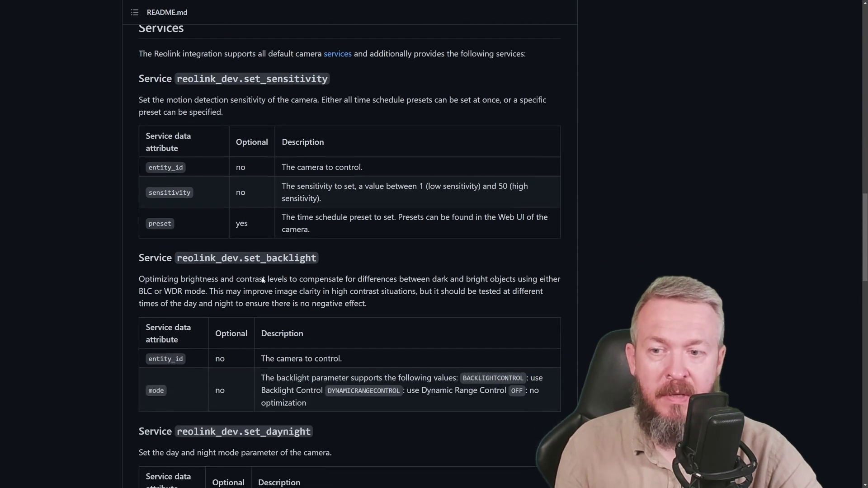
scroll(220, 310, down, 5)
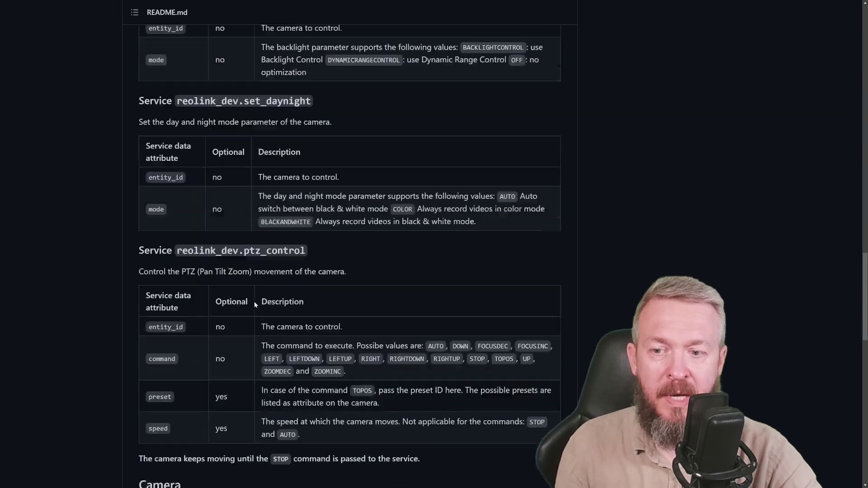
scroll(279, 245, down, 9)
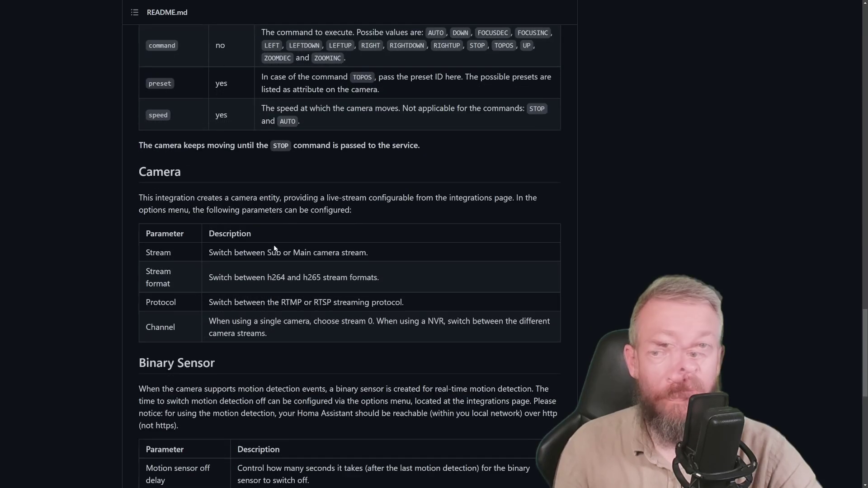
scroll(272, 249, down, 3)
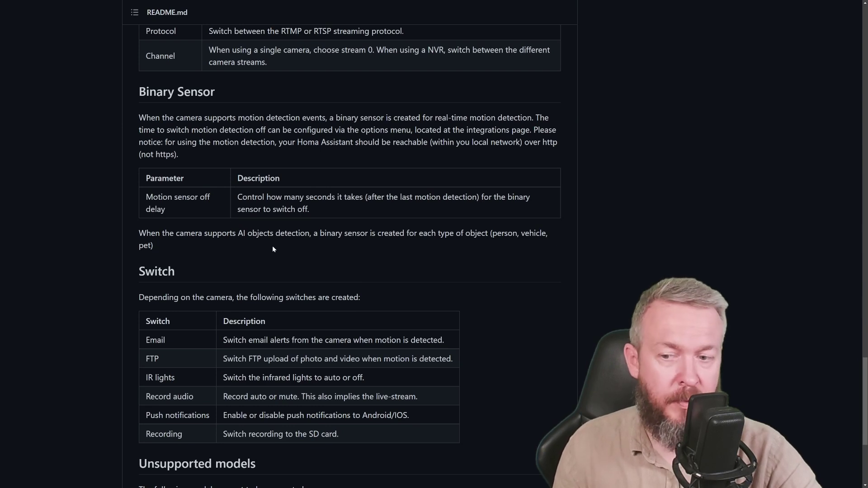
scroll(272, 249, down, 1)
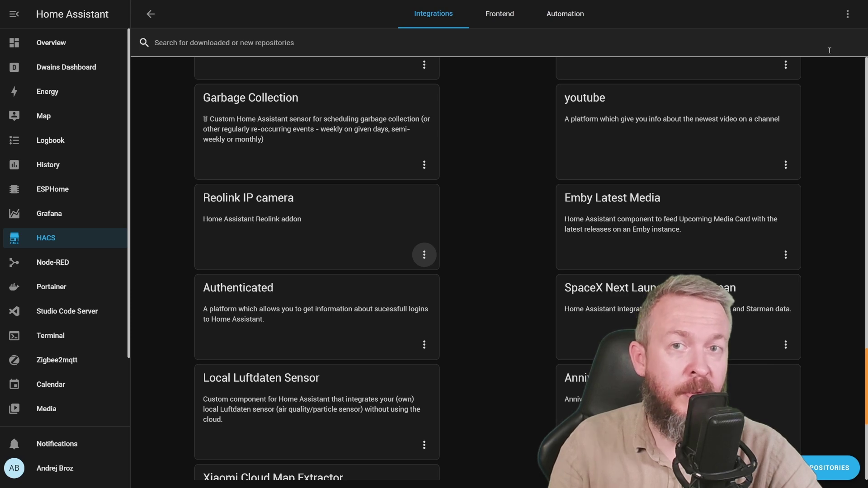
Paste the reolink_dev URL into HACS custom repositories with category Integration
click(847, 14)
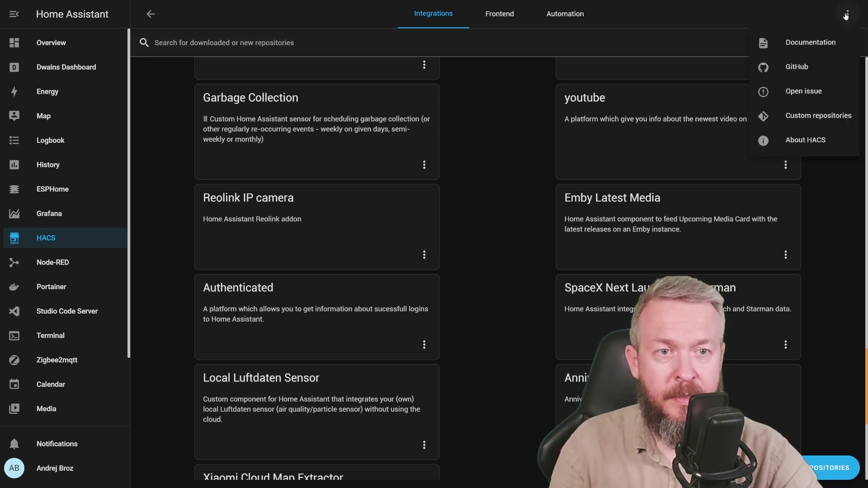
click(807, 115)
click(500, 350)
key(ctrl+v)
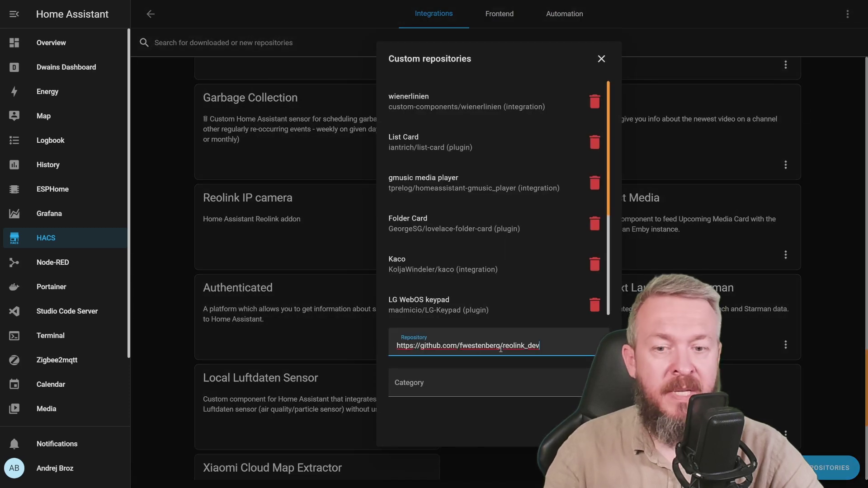
click(459, 388)
click(422, 273)
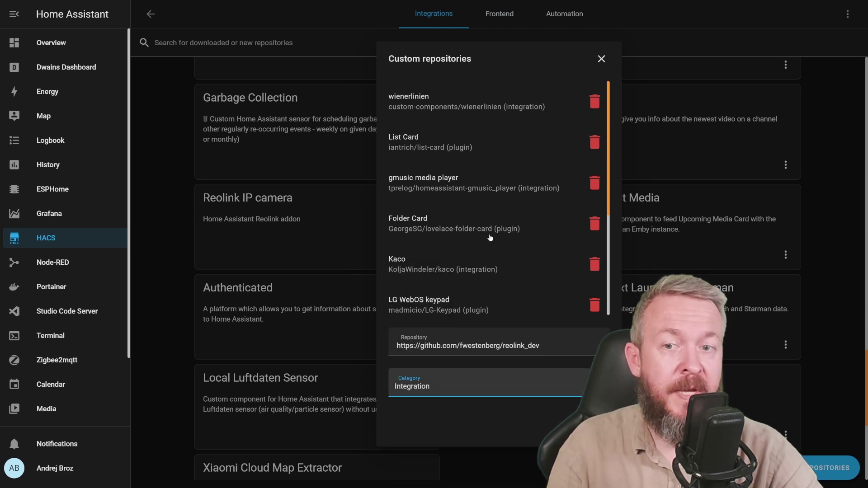
scroll(479, 156, down, 4)
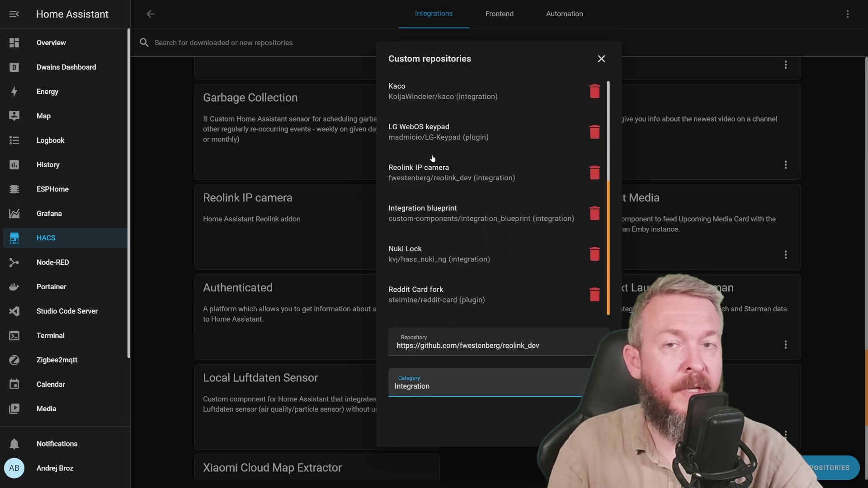
key(Escape)
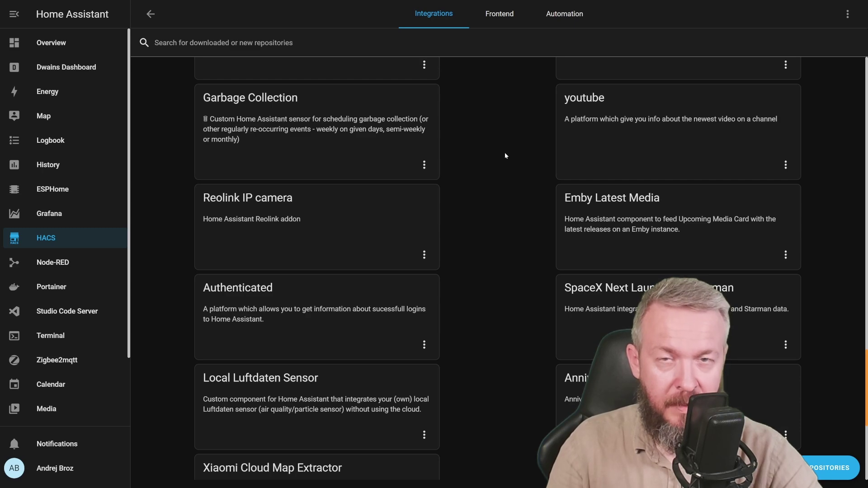
scroll(50, 379, down, 2)
Start the Reolink IP camera integration via a 'reol' search, then reveal the camera's advanced network options
scroll(49, 378, down, 1)
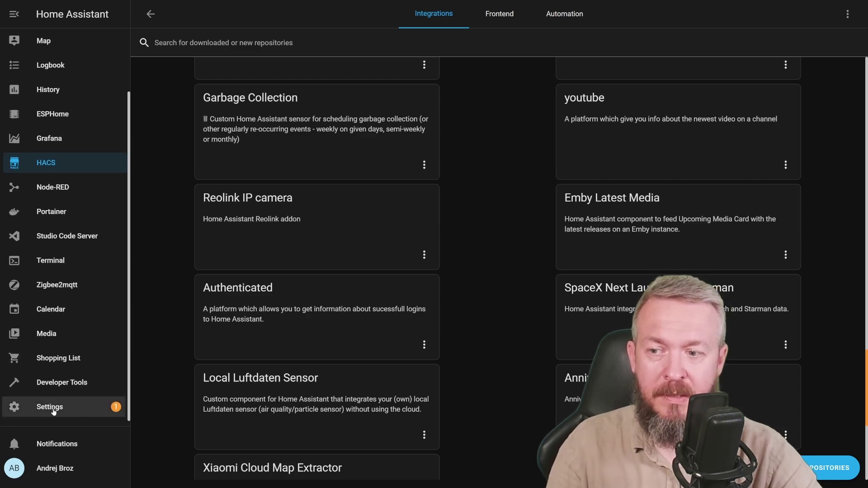
click(51, 409)
click(448, 167)
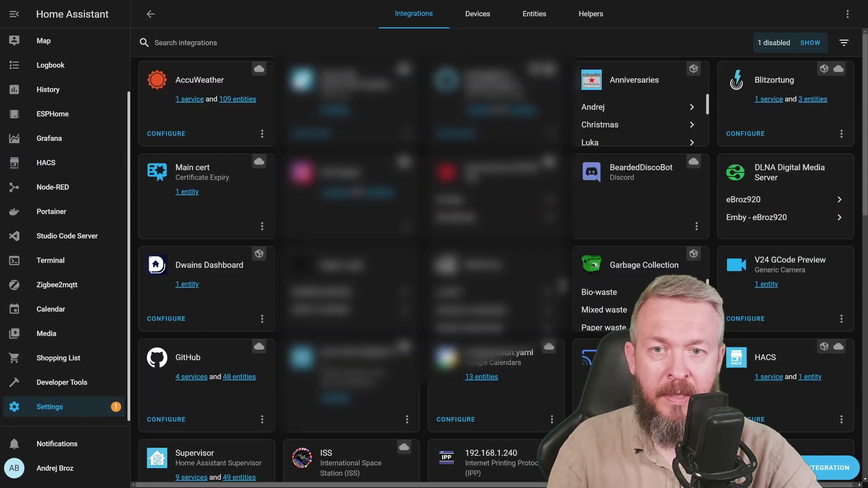
text(reol)
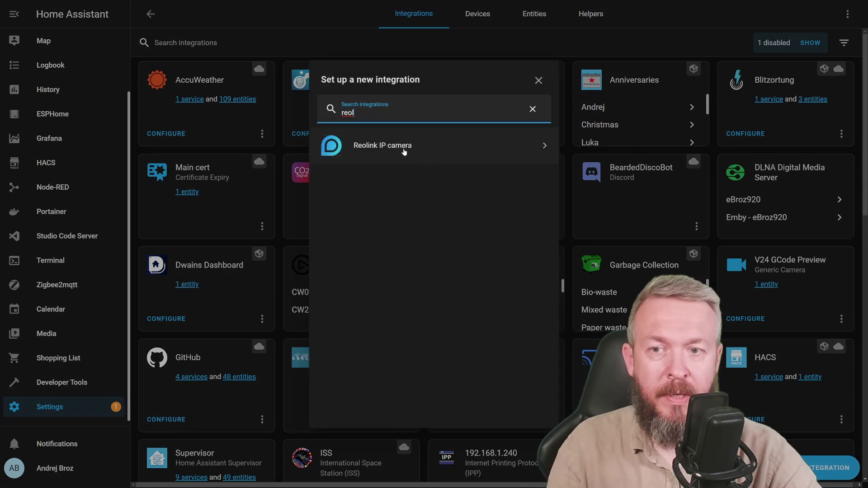
click(405, 149)
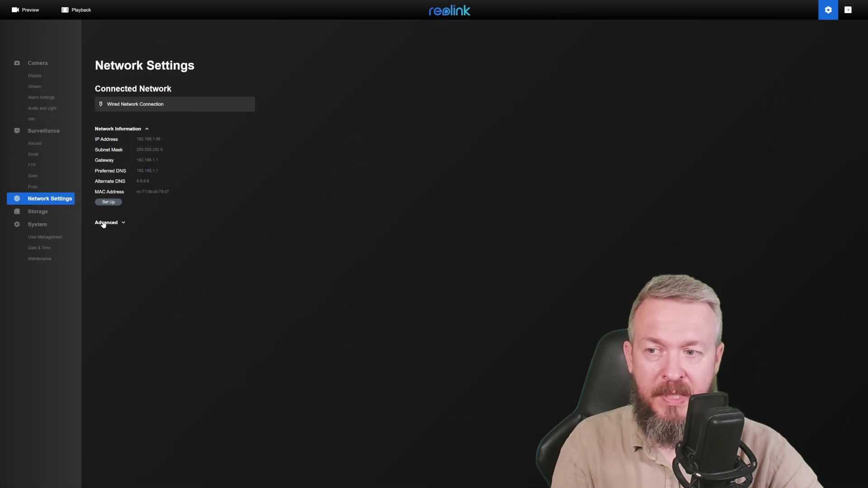
click(104, 223)
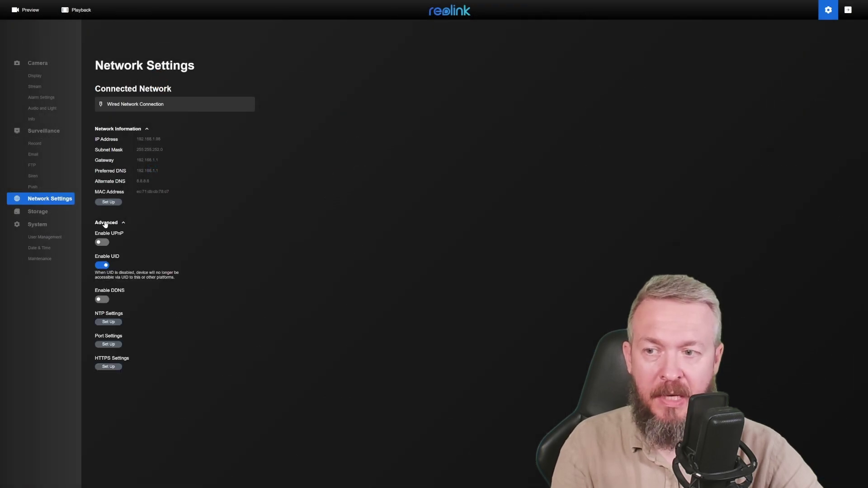
Check the camera's port settings: HTTP on port 80 enabled, HTTPS off
click(107, 344)
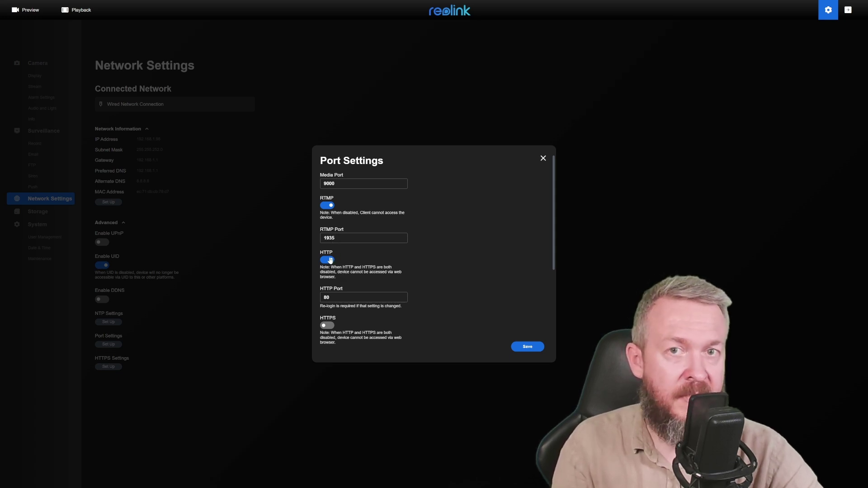
scroll(333, 333, down, 3)
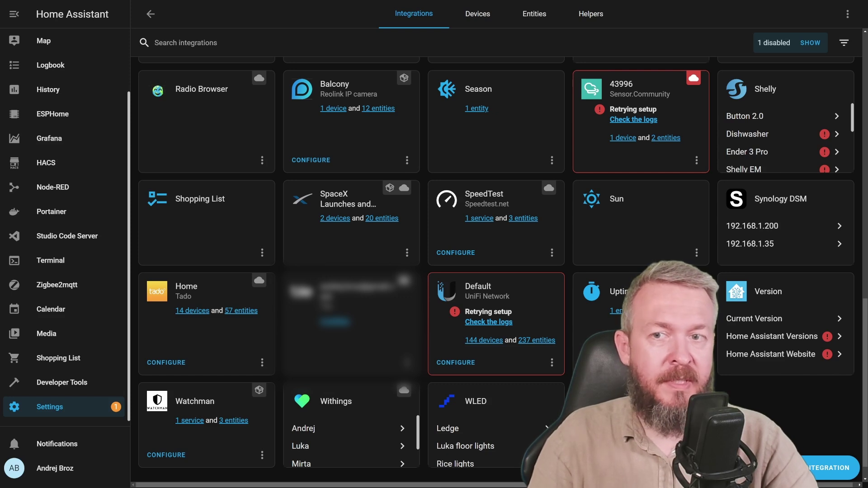
Open the Balcony device page and inspect its Person detected sensor history
click(333, 109)
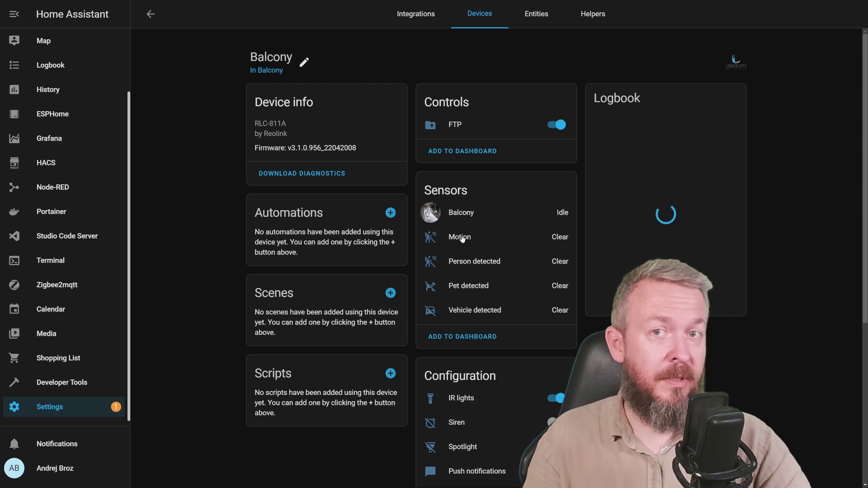
click(461, 238)
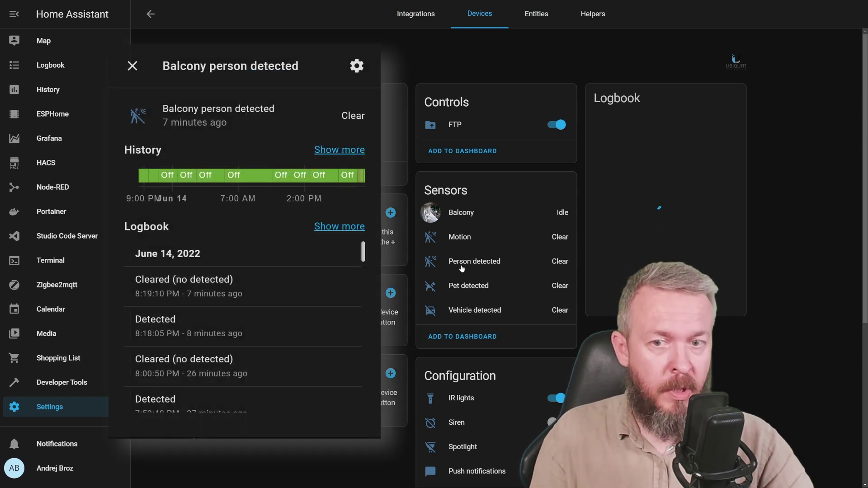
click(467, 315)
scroll(464, 308, down, 2)
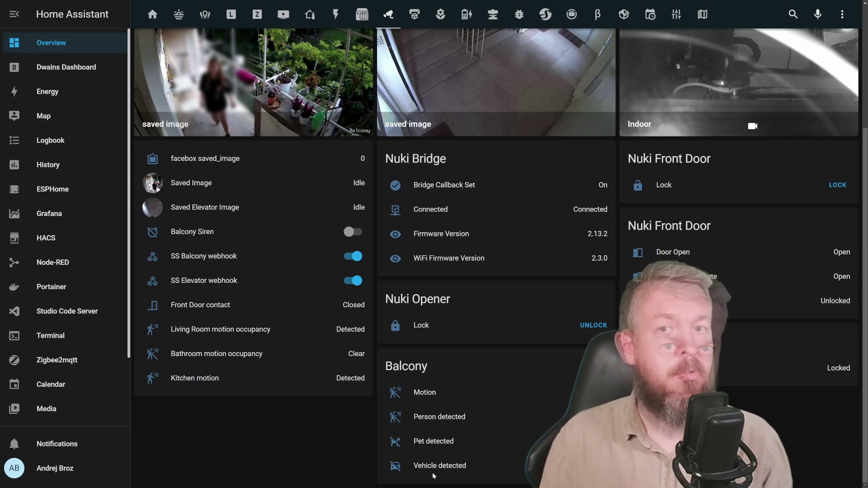
click(451, 416)
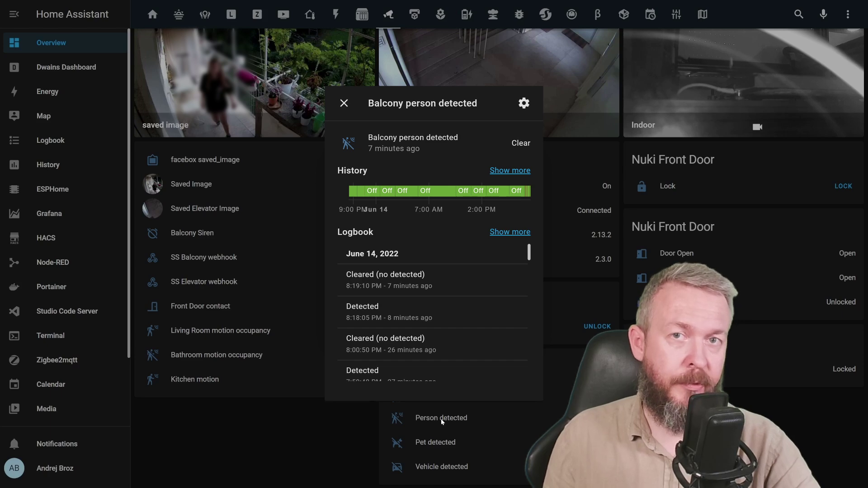
click(442, 422)
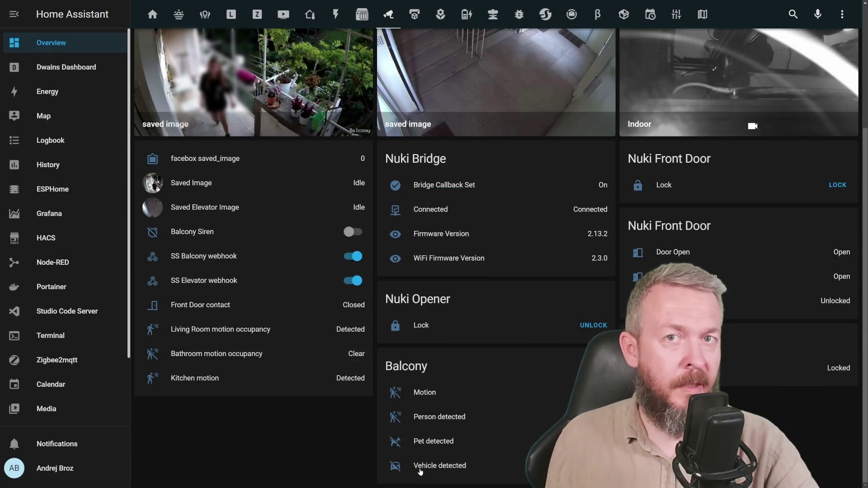